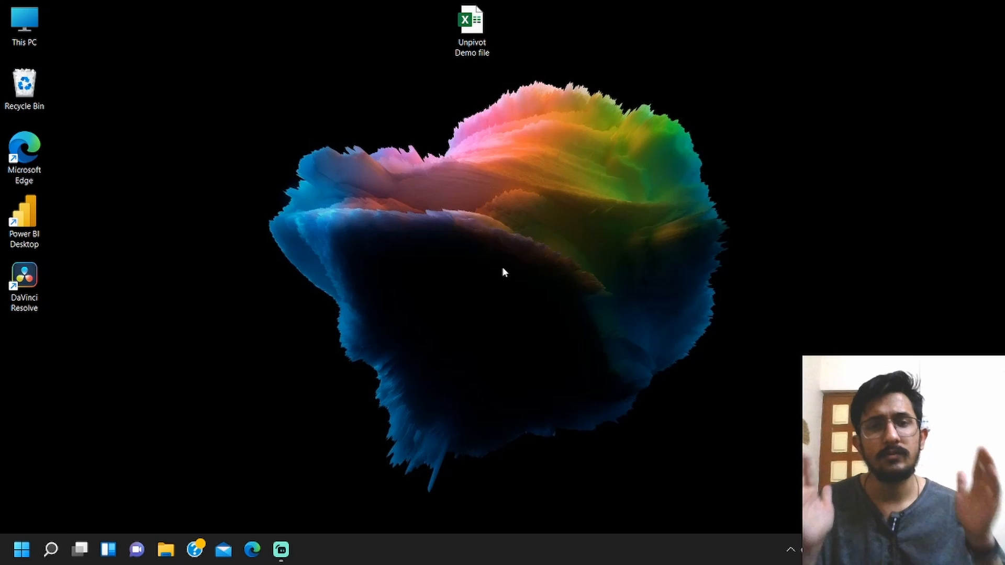
Open the Unpivot Demo file workbook and compare the Demo Data sheet with the If done manually sheet
{"action": "double_click", "coordinate": [479, 51]}
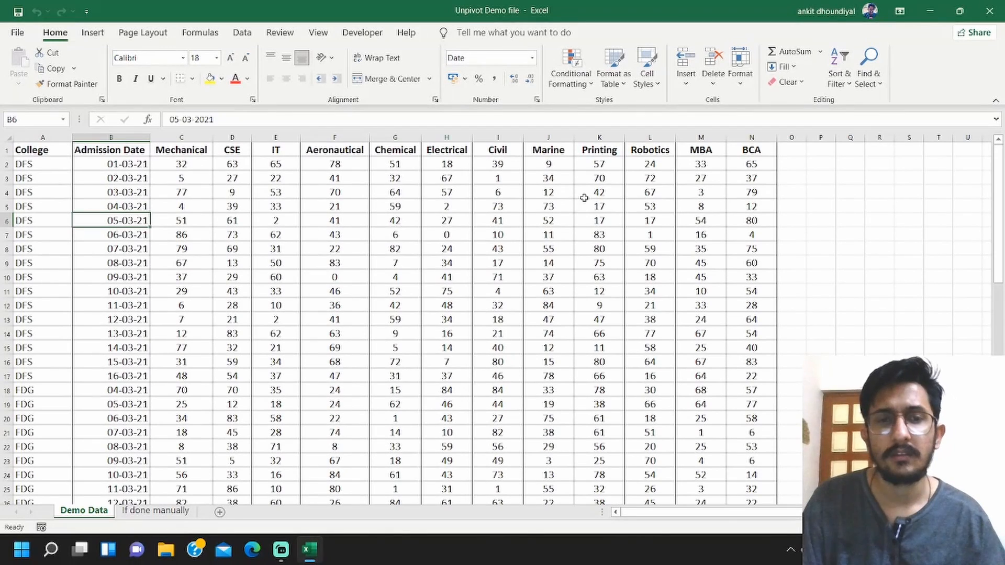
{"action": "left_click", "coordinate": [218, 206]}
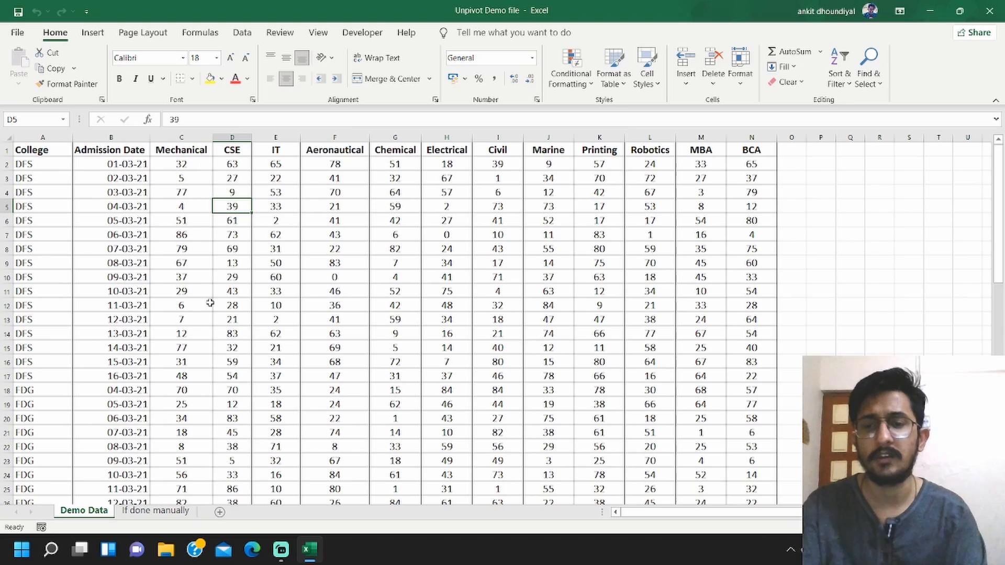
{"action": "left_click", "coordinate": [157, 512]}
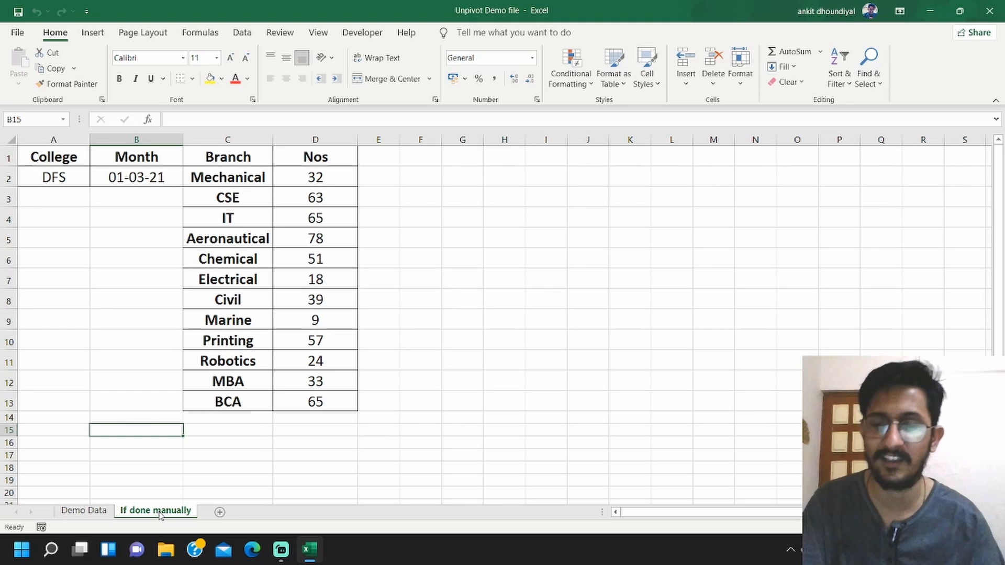
{"action": "left_click", "coordinate": [98, 503]}
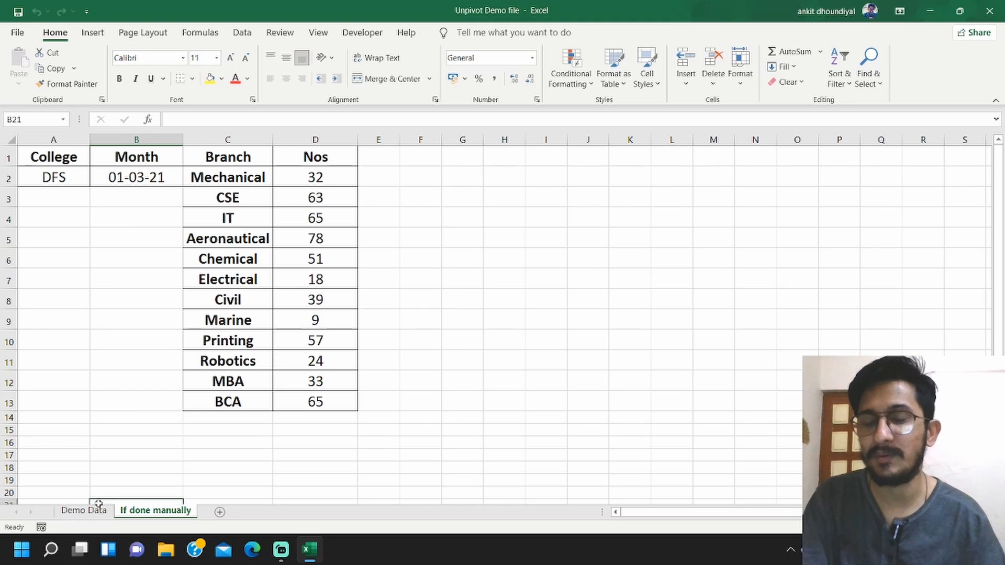
{"action": "left_click", "coordinate": [85, 511]}
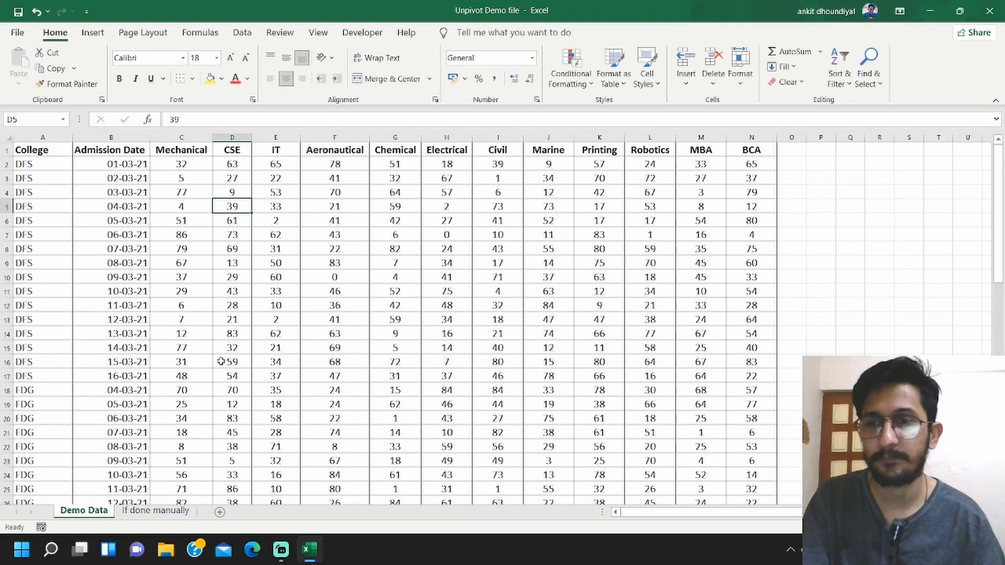
Load the Demo Data range A1:N63 into Power Query as a table with headers
{"action": "left_click", "coordinate": [153, 182]}
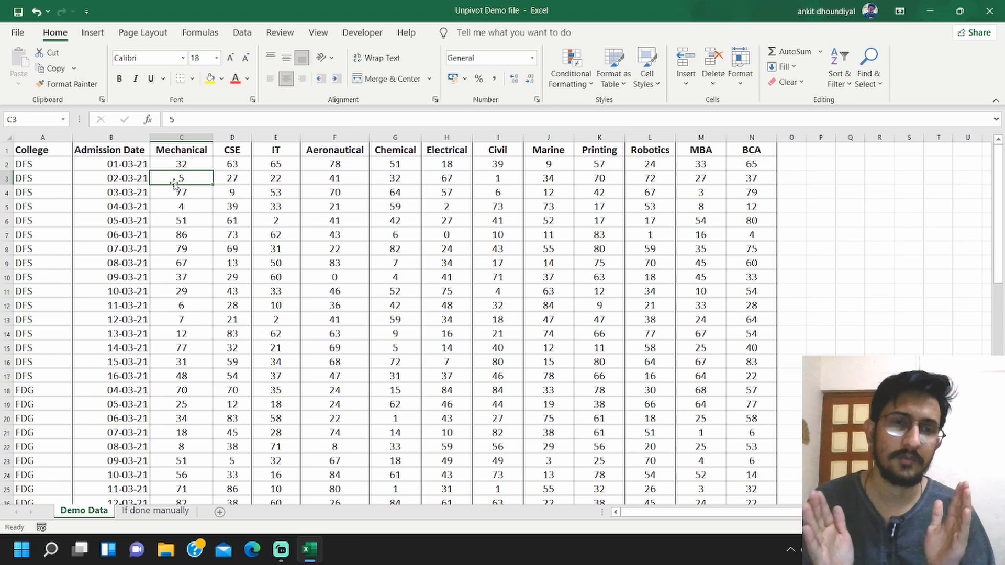
{"action": "left_click", "coordinate": [241, 33]}
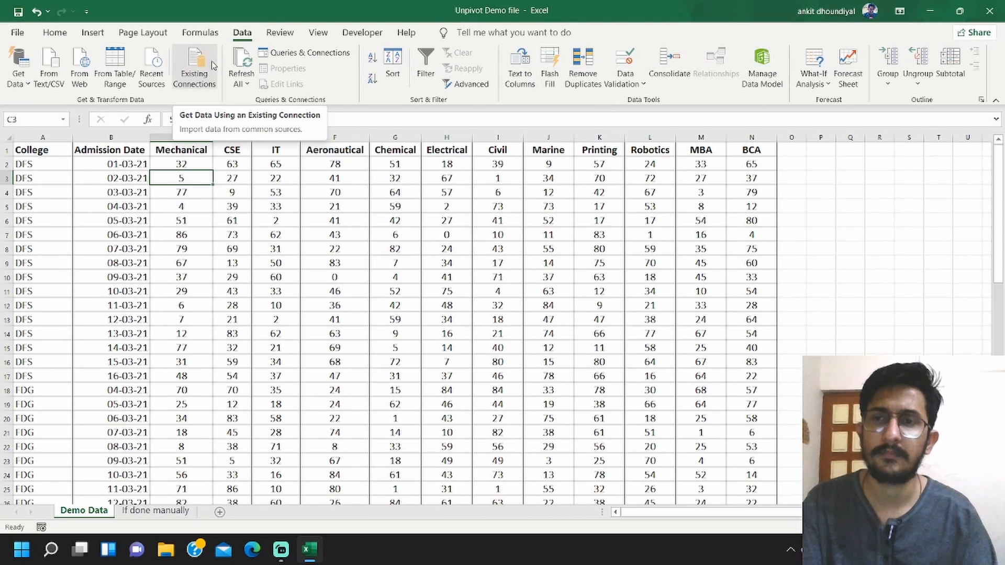
{"action": "left_click", "coordinate": [120, 70]}
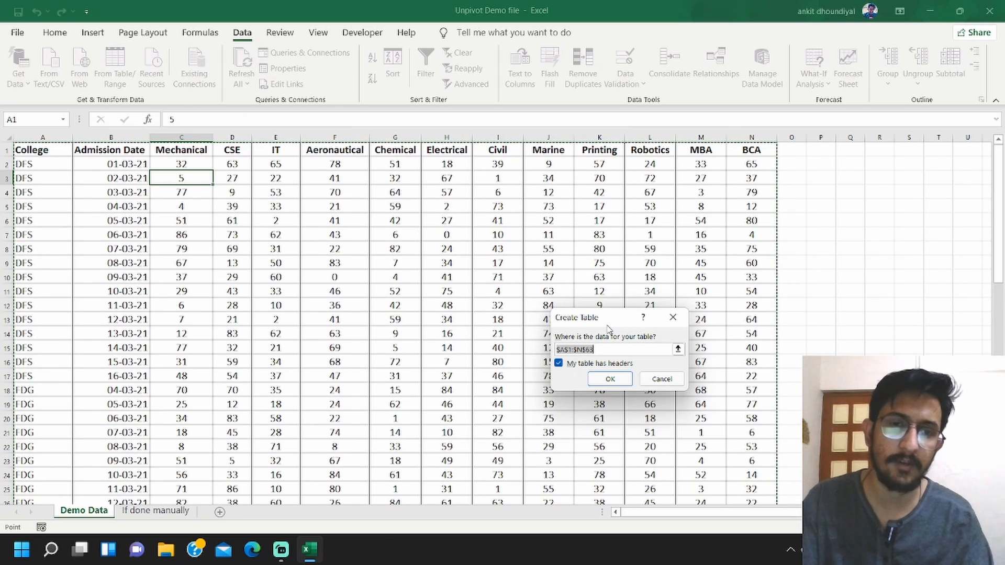
{"action": "scroll", "coordinate": [424, 339], "scroll_direction": "down", "scroll_amount": 2}
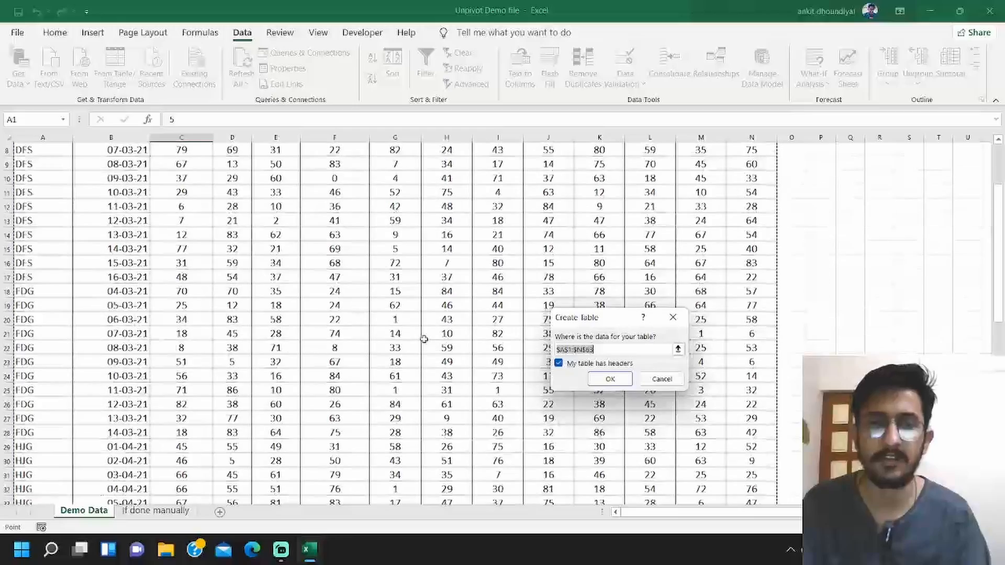
{"action": "scroll", "coordinate": [424, 339], "scroll_direction": "down", "scroll_amount": 16}
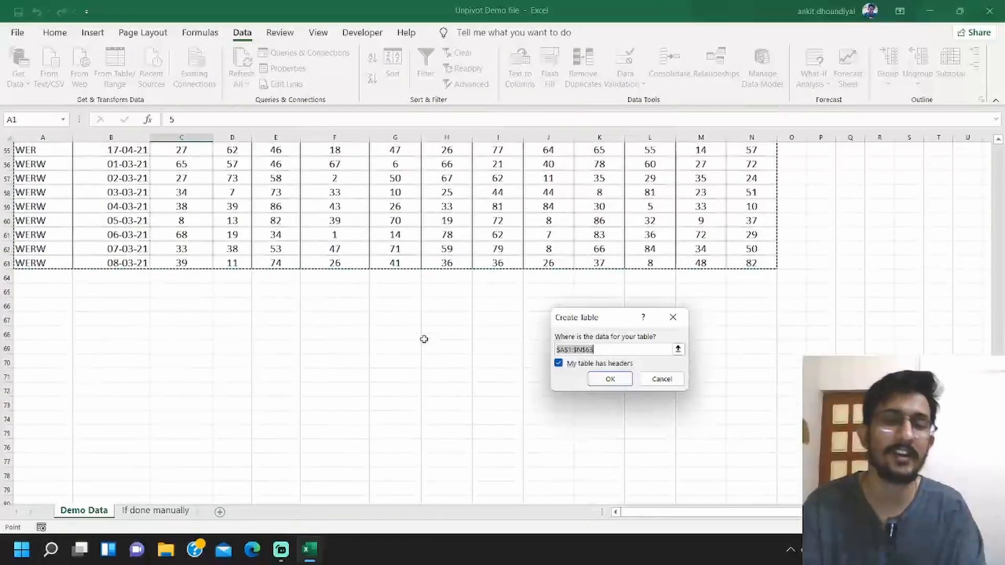
{"action": "scroll", "coordinate": [424, 340], "scroll_direction": "up", "scroll_amount": 18}
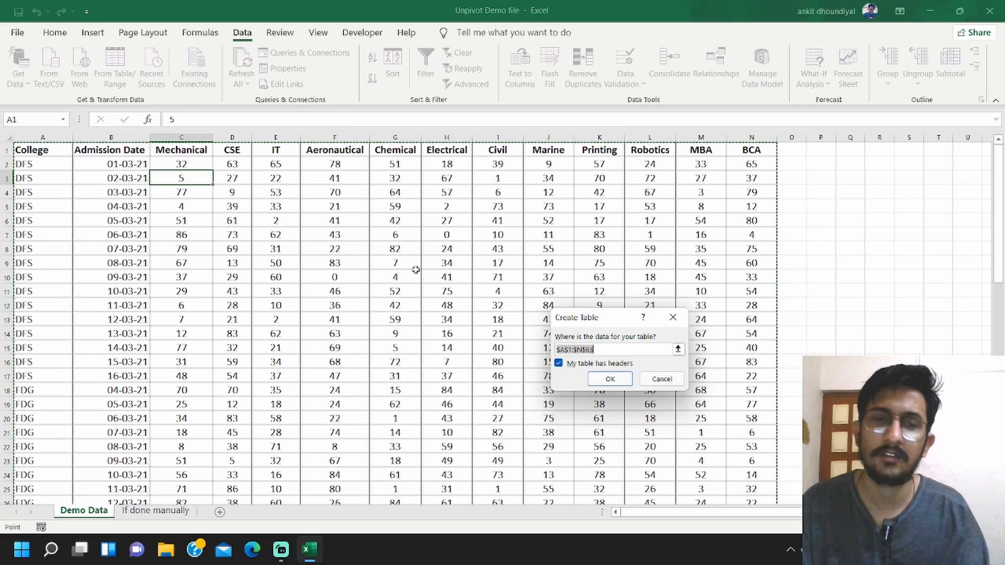
{"action": "left_click", "coordinate": [559, 362]}
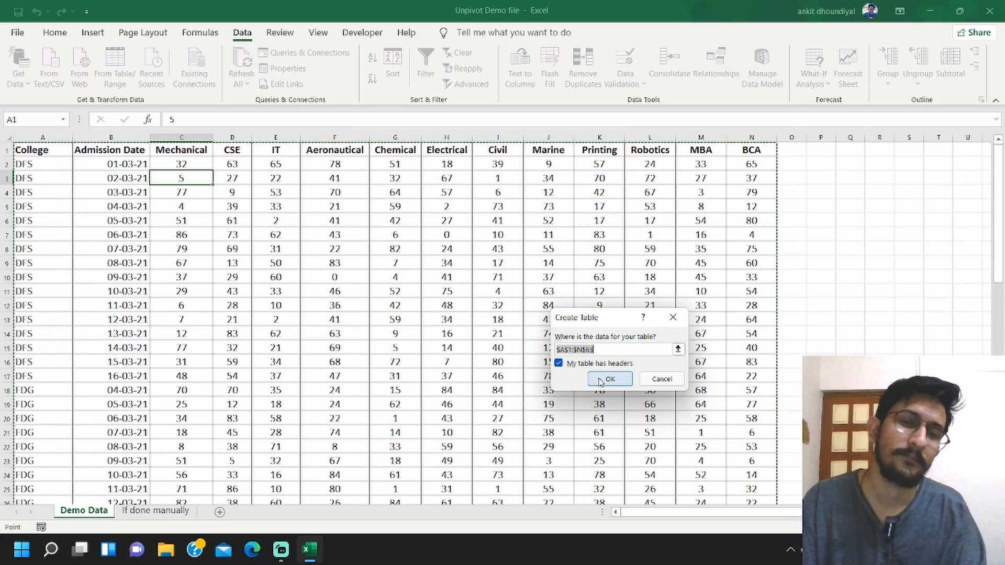
{"action": "left_click", "coordinate": [600, 380]}
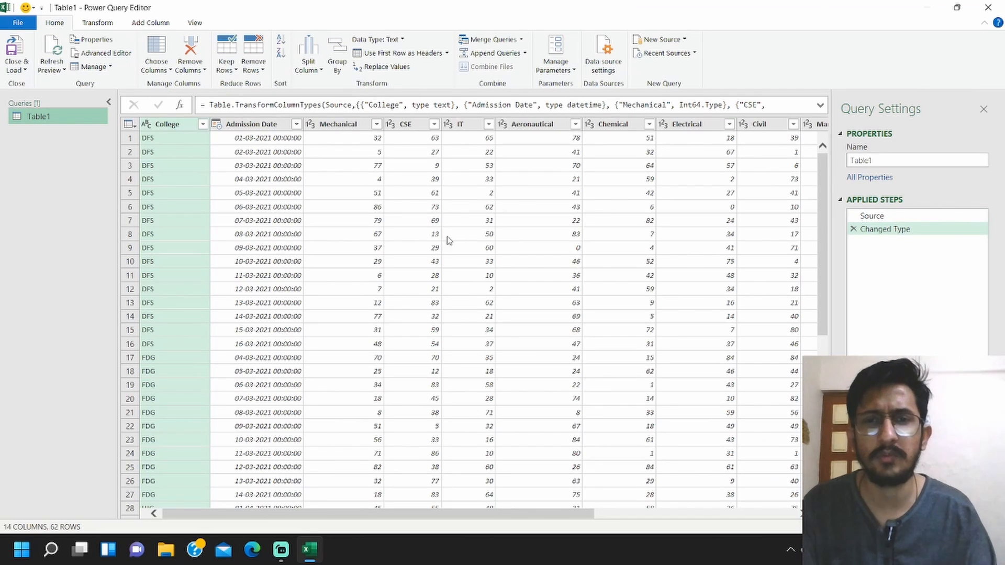
Unpivot all branch columns from Mechanical through BCA, keeping College and Admission Date as they are
{"action": "left_click", "coordinate": [345, 127]}
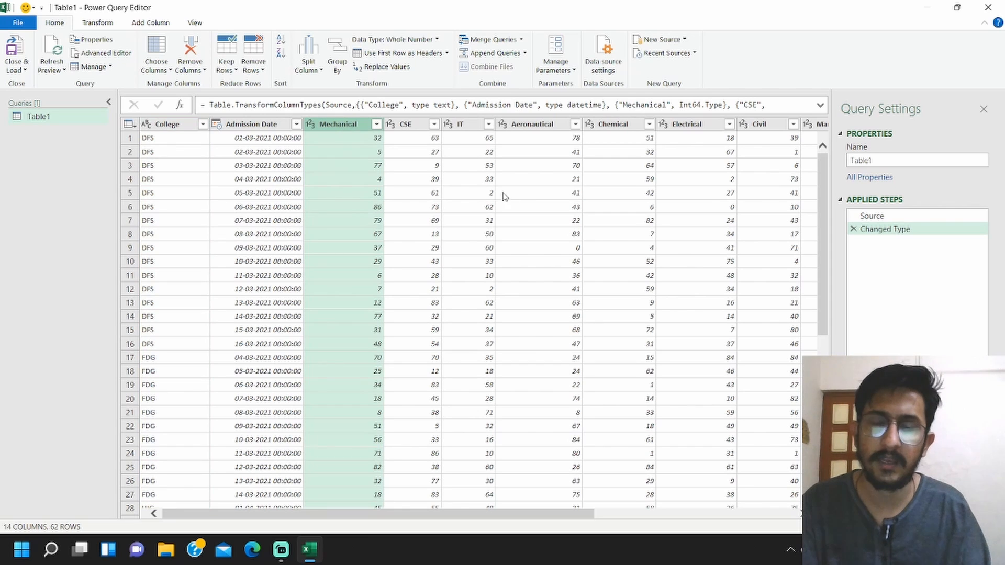
{"action": "scroll", "coordinate": [518, 204], "scroll_direction": "right", "scroll_amount": 5}
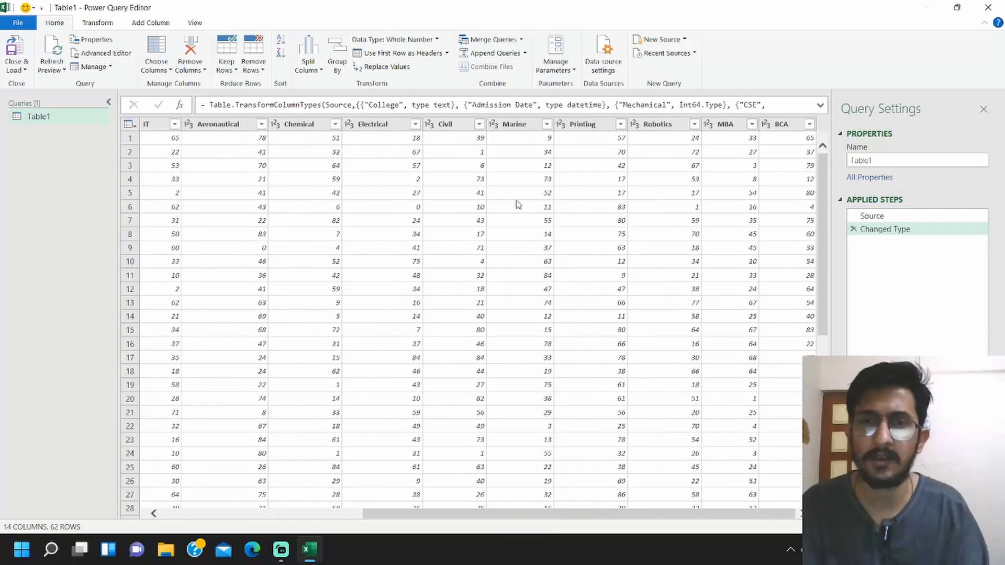
{"action": "scroll", "coordinate": [518, 204], "scroll_direction": "left", "scroll_amount": 5}
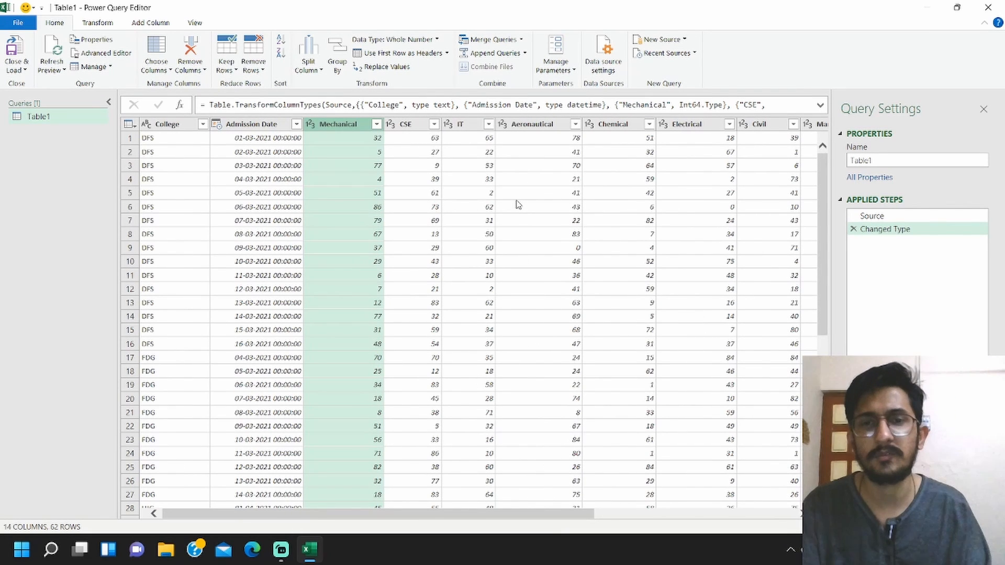
{"action": "scroll", "coordinate": [518, 204], "scroll_direction": "right", "scroll_amount": 5}
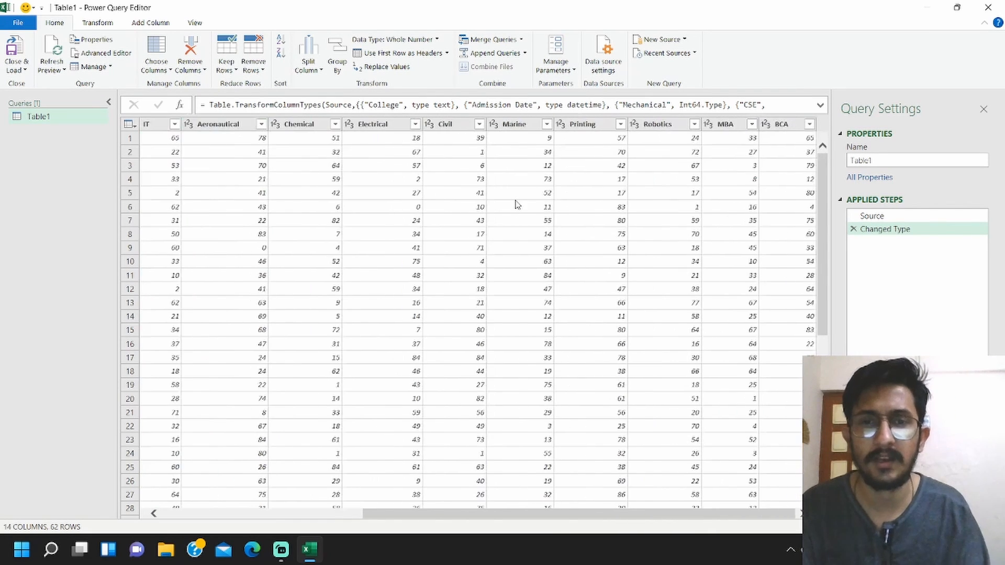
{"action": "left_click", "coordinate": [789, 125], "text": "shift"}
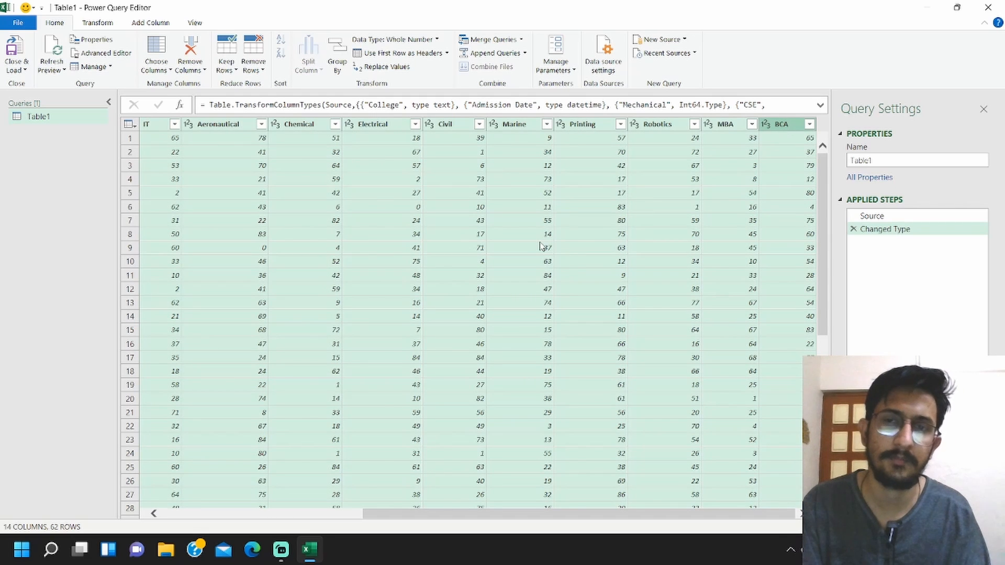
{"action": "scroll", "coordinate": [542, 247], "scroll_direction": "left", "scroll_amount": 5}
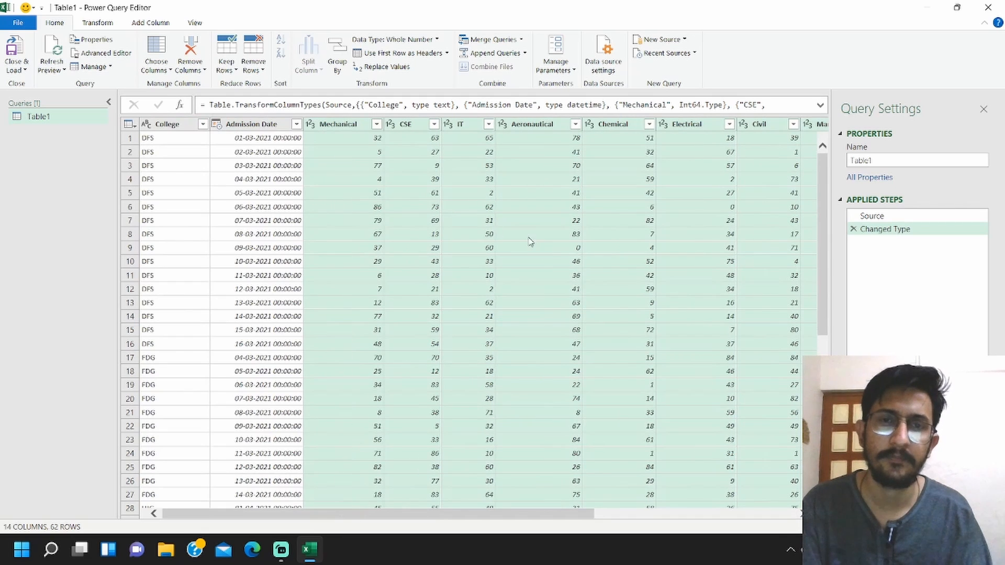
{"action": "left_click", "coordinate": [108, 22]}
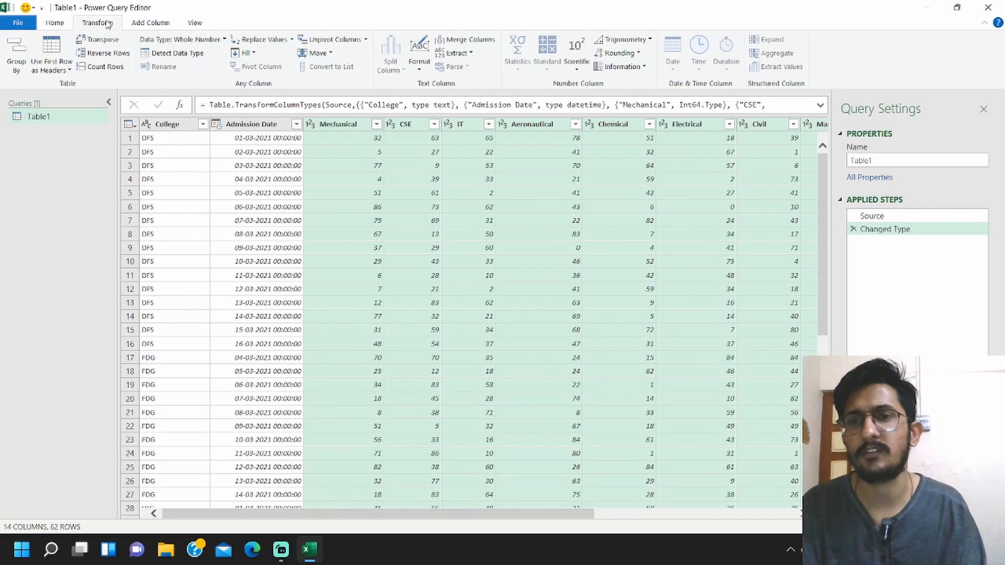
{"action": "left_click", "coordinate": [340, 41]}
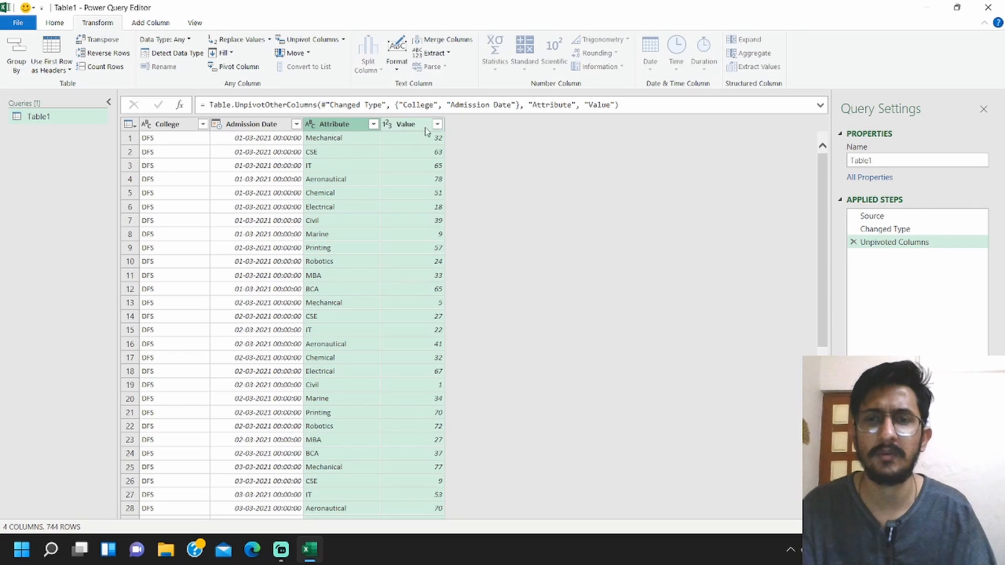
Rename the Attribute column to Brach
{"action": "double_click", "coordinate": [350, 126]}
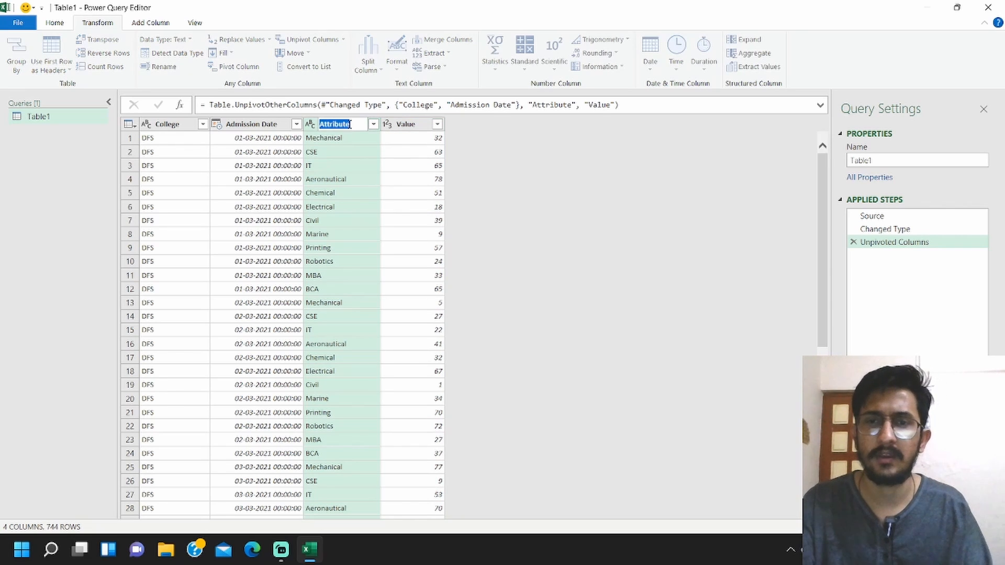
{"action": "type", "text": "Brach"}
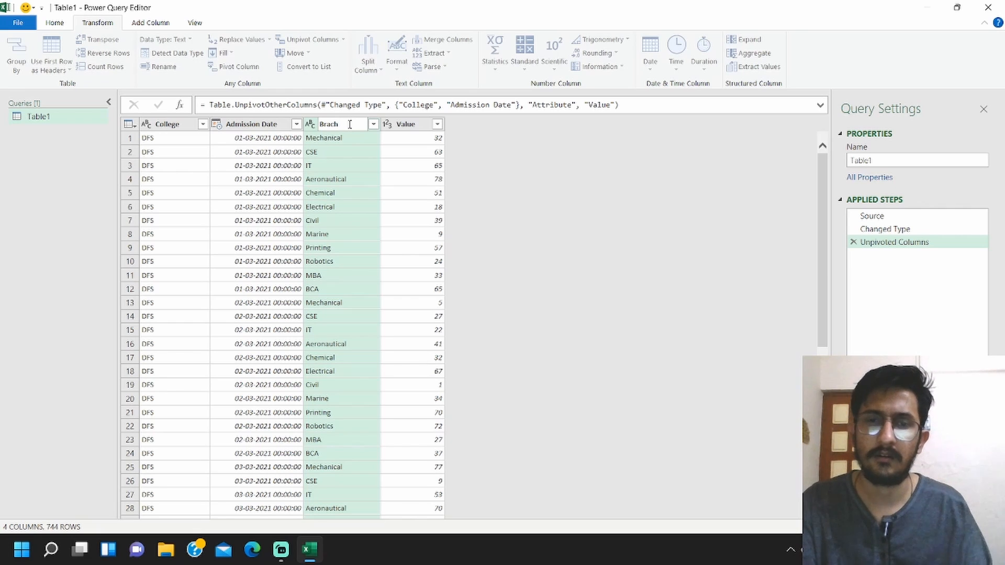
{"action": "key", "text": "Tab"}
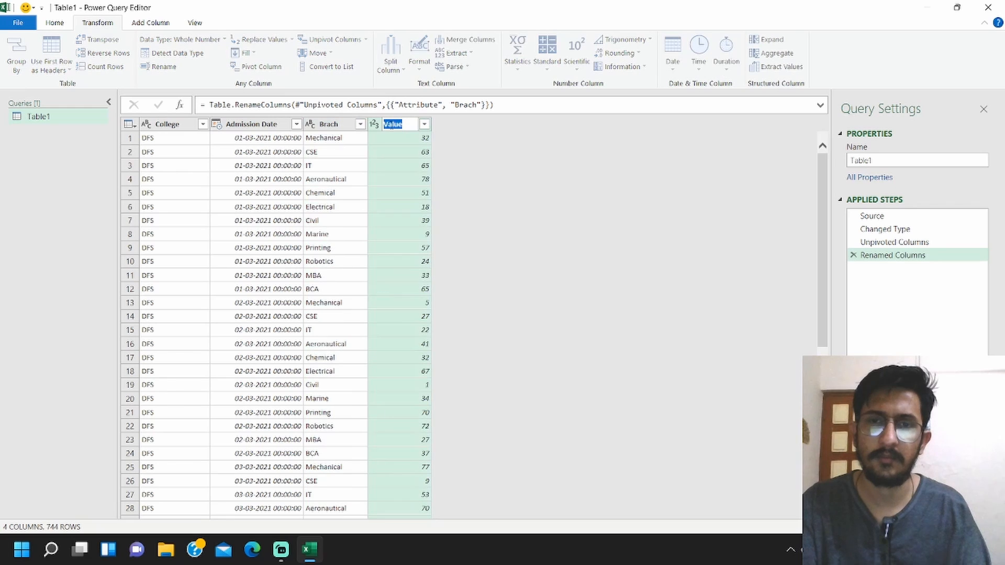
Rename the Value column to "No of admissions"
{"action": "type", "text": "No o"}
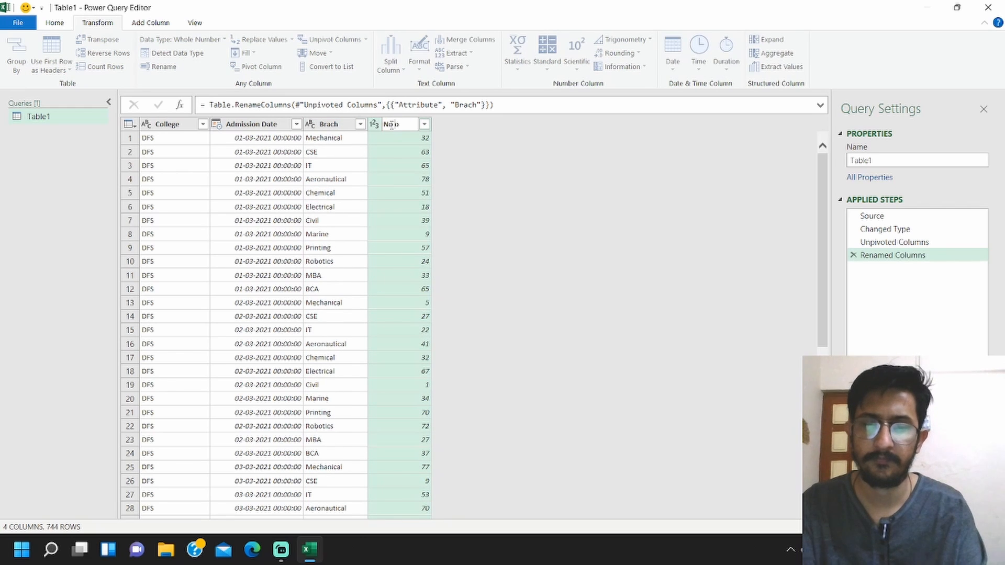
{"action": "type", "text": "f admission"}
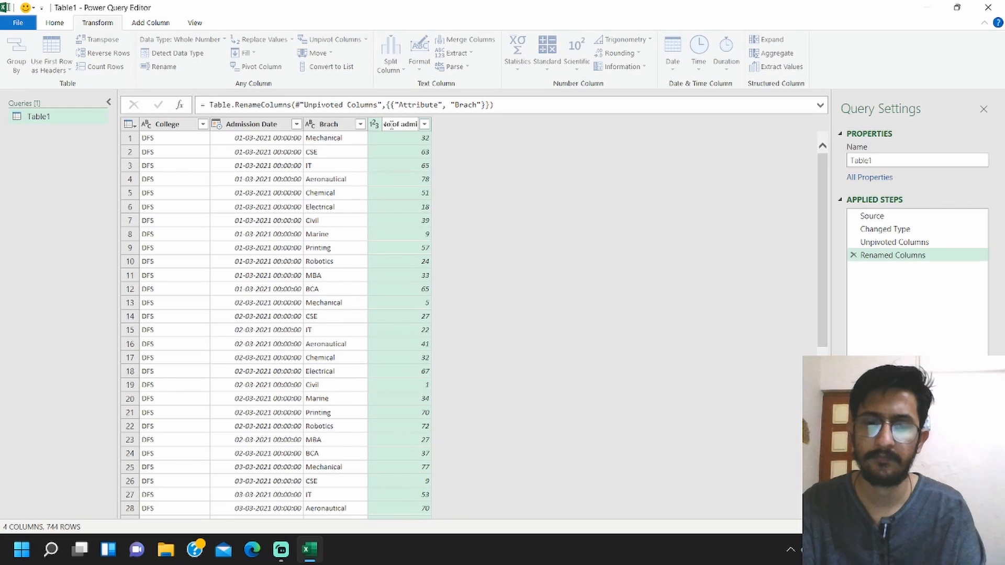
{"action": "key", "text": "BackSpace"}
{"action": "key", "text": "BackSpace"}
{"action": "key", "text": "BackSpace"}
{"action": "key", "text": "BackSpace"}
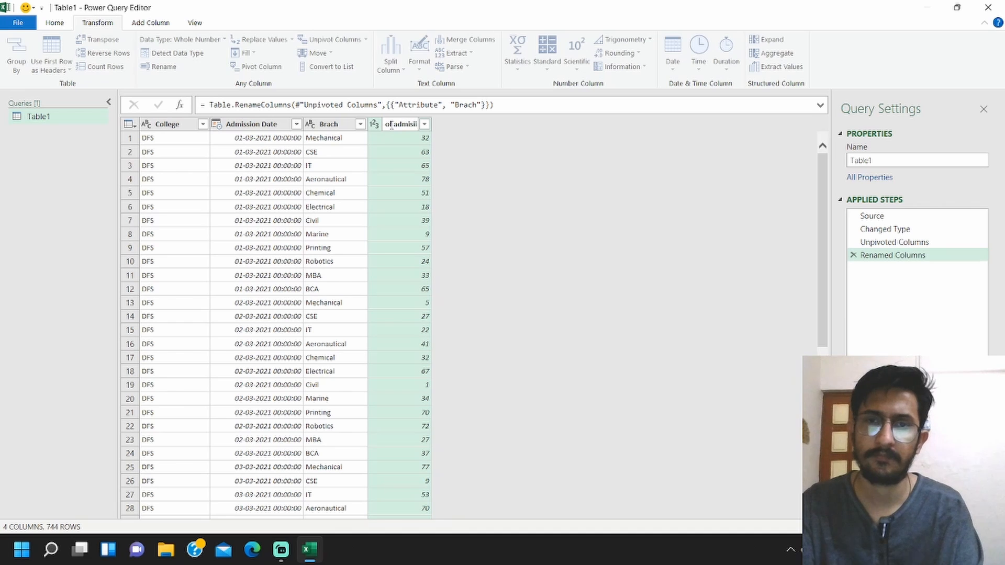
{"action": "type", "text": "sions"}
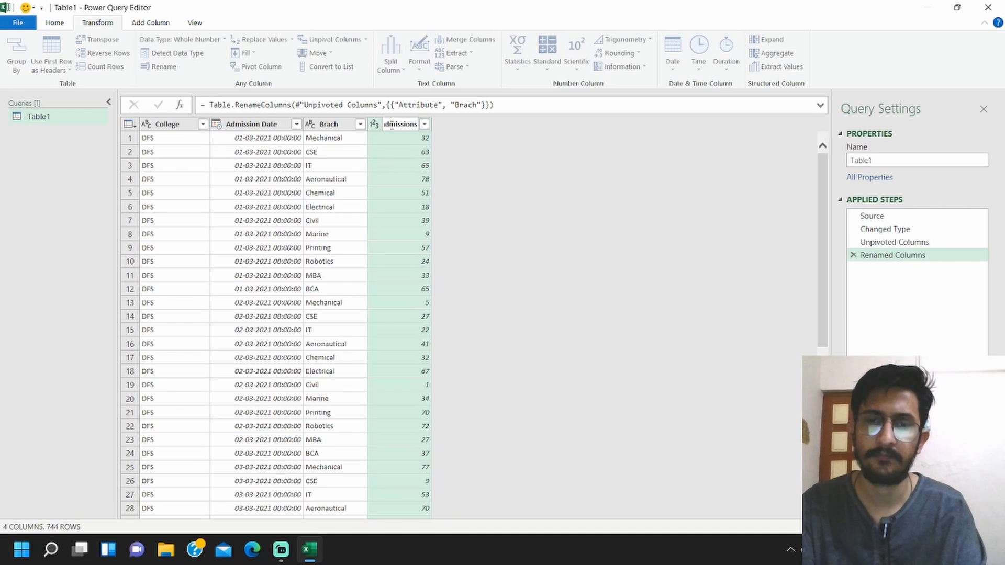
{"action": "key", "text": "Return"}
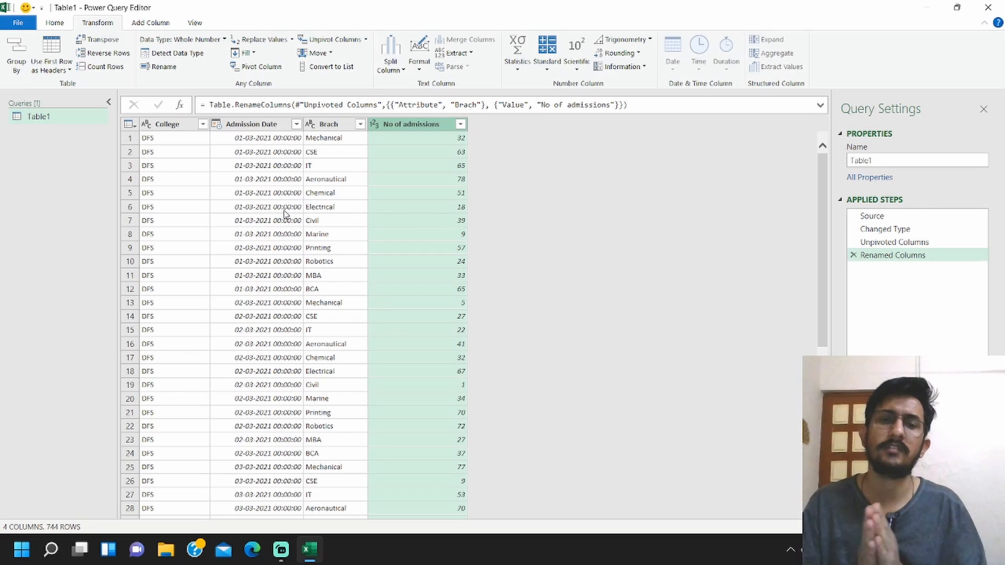
Close the query editor and load the unpivoted Table1 query into a new worksheet
{"action": "left_click", "coordinate": [61, 27]}
{"action": "left_click", "coordinate": [18, 49]}
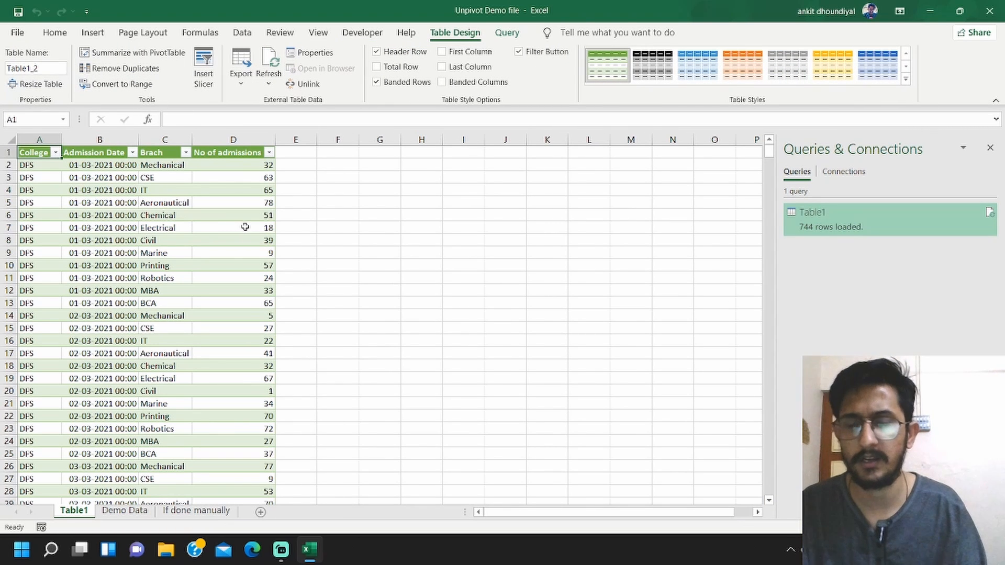
{"action": "mouse_move", "coordinate": [912, 227]}
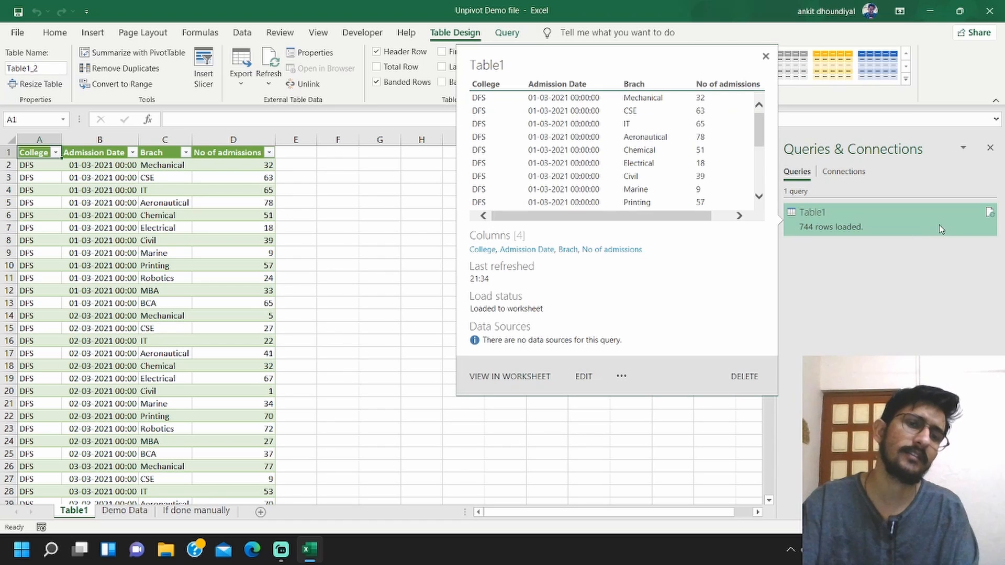
{"action": "left_click", "coordinate": [361, 276]}
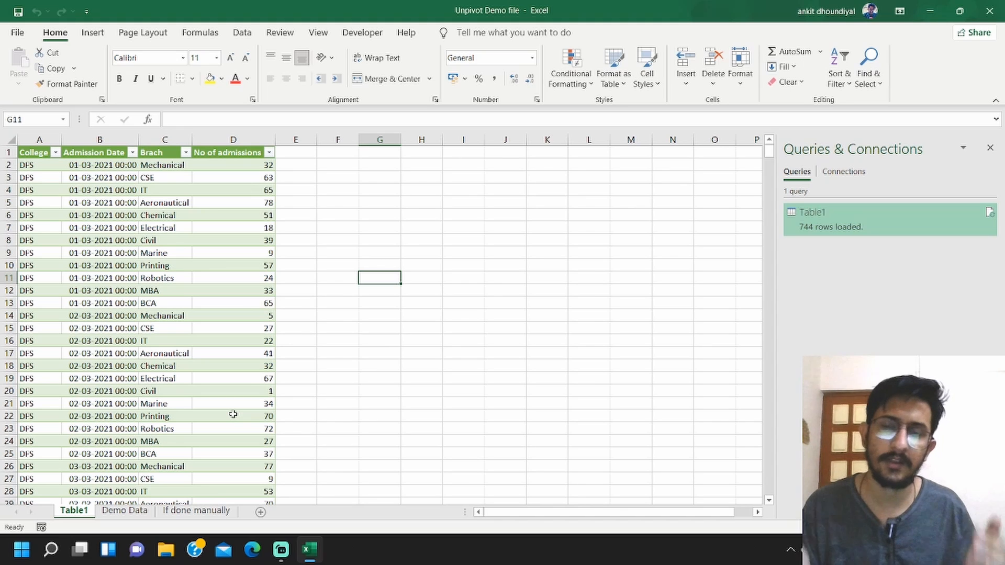
Copy the table rows 52 to 58 on the Demo Data sheet, from College through BCA
{"action": "left_click", "coordinate": [126, 511]}
{"action": "scroll", "coordinate": [319, 406], "scroll_direction": "down", "scroll_amount": 9}
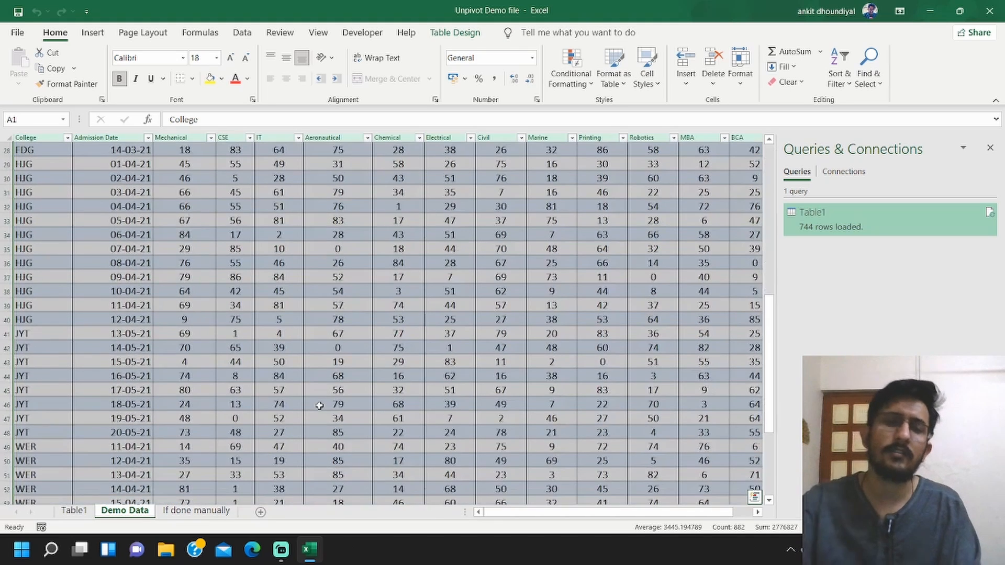
{"action": "scroll", "coordinate": [319, 405], "scroll_direction": "down", "scroll_amount": 11}
{"action": "scroll", "coordinate": [319, 406], "scroll_direction": "up", "scroll_amount": 2}
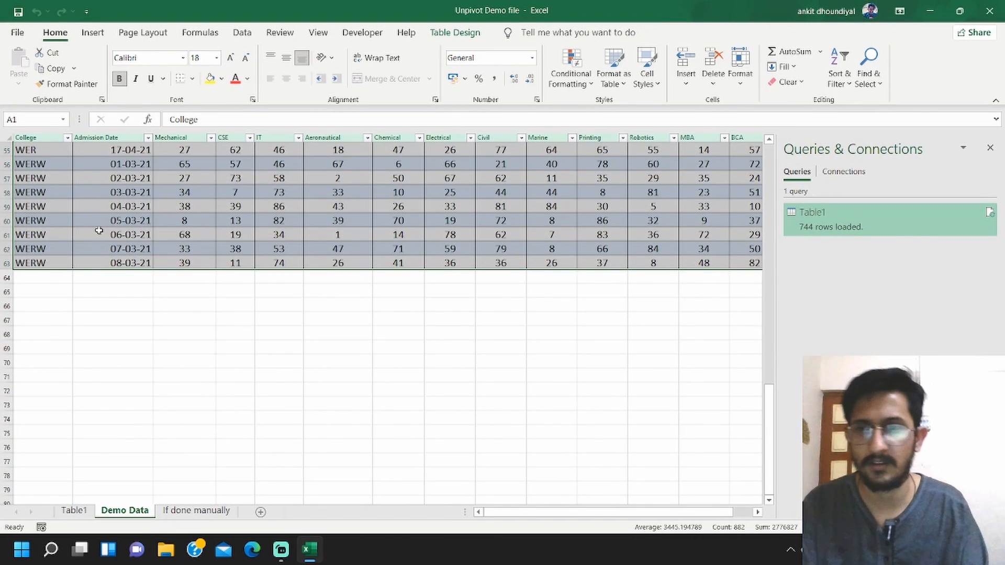
{"action": "scroll", "coordinate": [100, 230], "scroll_direction": "up", "scroll_amount": 2}
{"action": "left_click", "coordinate": [24, 193]}
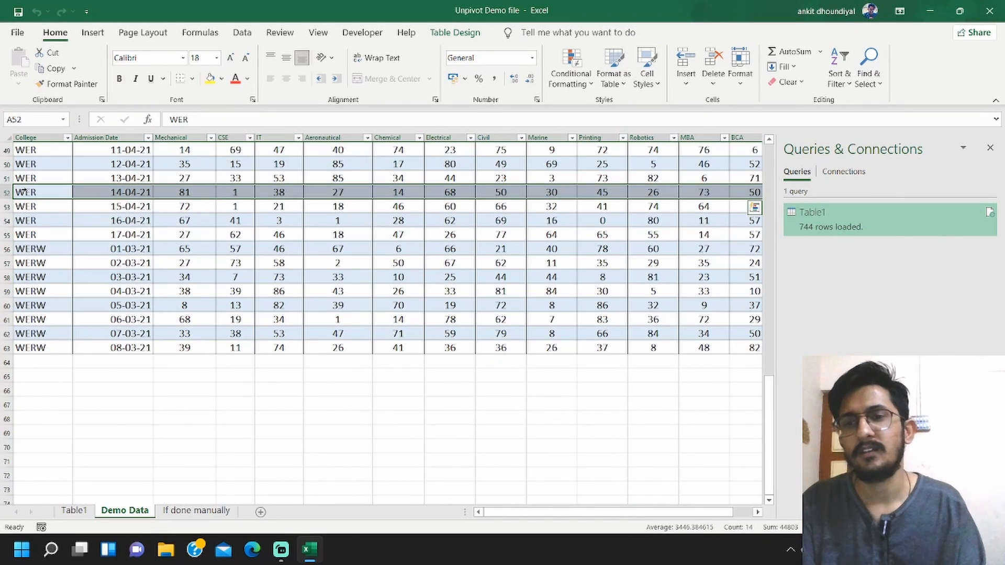
{"action": "left_click_drag", "start_coordinate": [40, 192], "coordinate": [37, 274]}
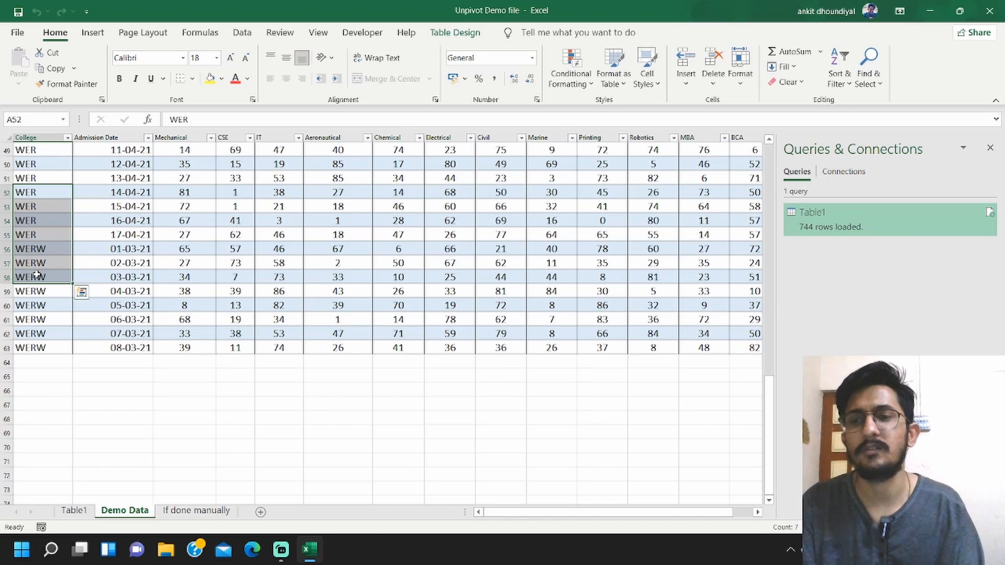
{"action": "key", "text": "shift+space"}
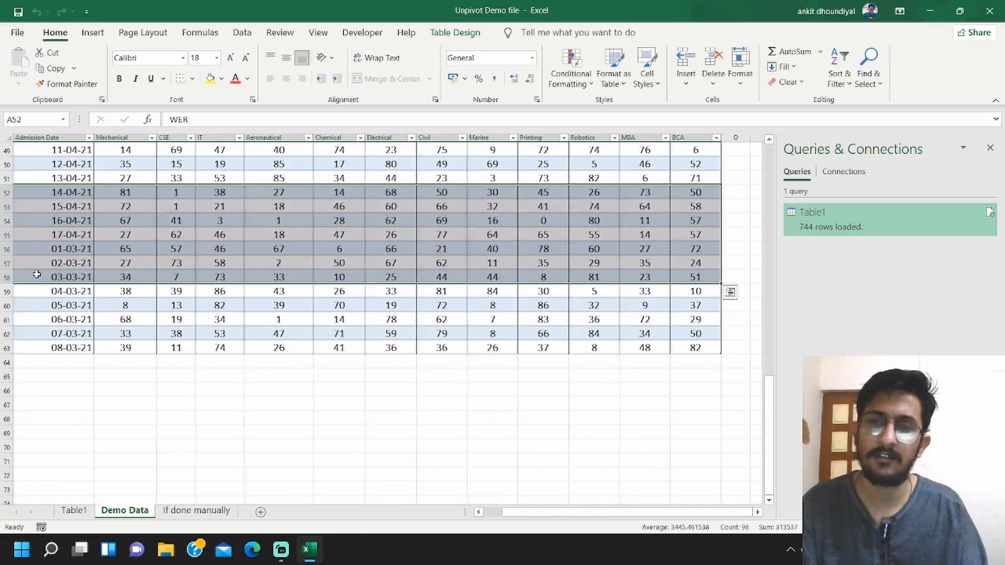
{"action": "key", "text": "ctrl+c"}
Paste the copied rows directly beneath the source table, starting at cell A64
{"action": "key", "text": "Down"}
{"action": "key", "text": "Down"}
{"action": "key", "text": "Down"}
{"action": "key", "text": "Down"}
{"action": "key", "text": "Down"}
{"action": "key", "text": "Down"}
{"action": "key", "text": "Down"}
{"action": "key", "text": "Down"}
{"action": "key", "text": "Down"}
{"action": "key", "text": "Down"}
{"action": "key", "text": "Down"}
{"action": "key", "text": "Down"}
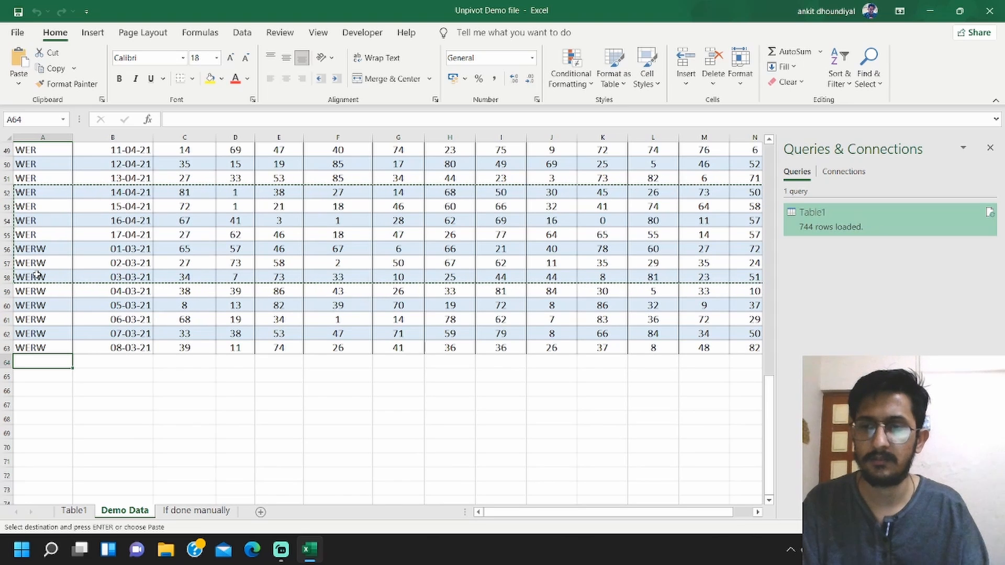
{"action": "key", "text": "ctrl+v"}
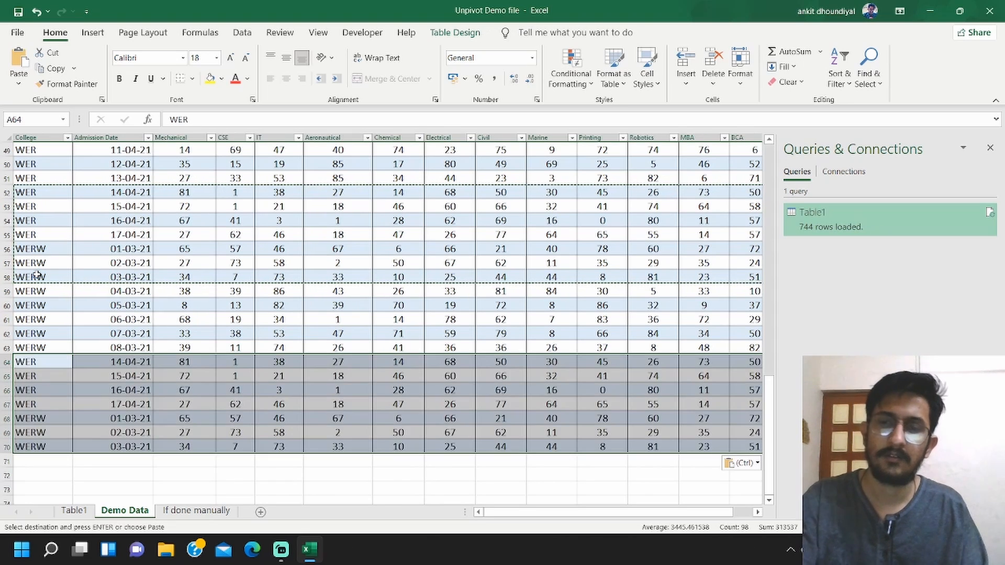
Change the college name in the first pasted row, cell A64, to HJFKJD
{"action": "key", "text": "Down"}
{"action": "key", "text": "Down"}
{"action": "key", "text": "Up"}
{"action": "key", "text": "Up"}
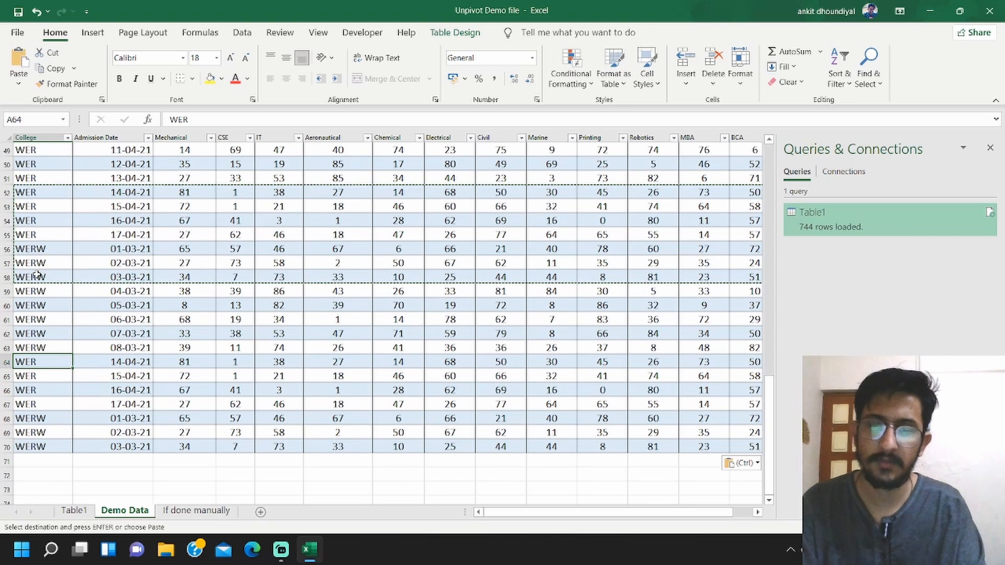
{"action": "type", "text": "HJFKJD"}
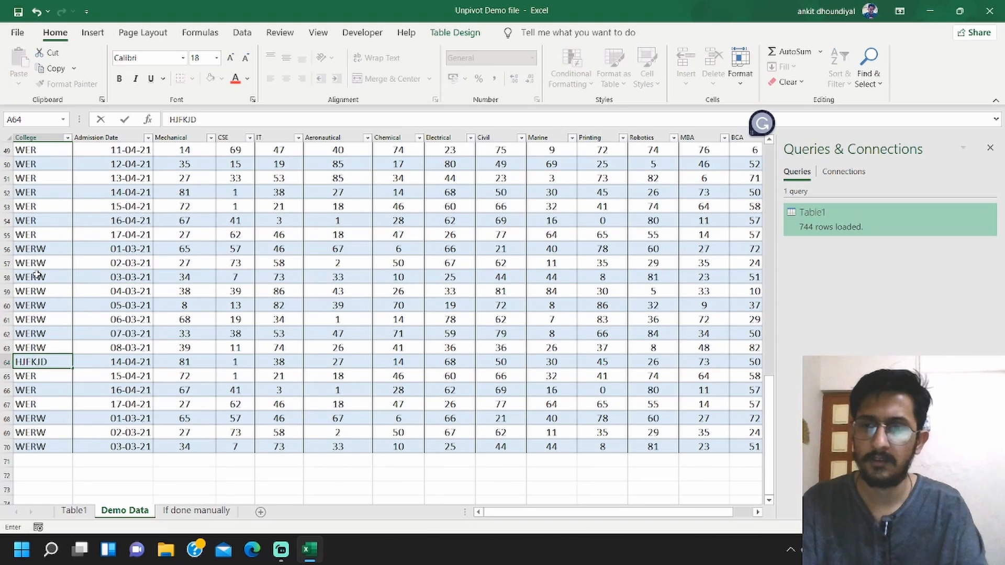
{"action": "key", "text": "Return"}
Fill the college name HJFKJD down from A64 through A70 for the remaining pasted rows
{"action": "key", "text": "Up"}
{"action": "key", "text": "shift+Down"}
{"action": "key", "text": "shift+Down"}
{"action": "key", "text": "shift+Down"}
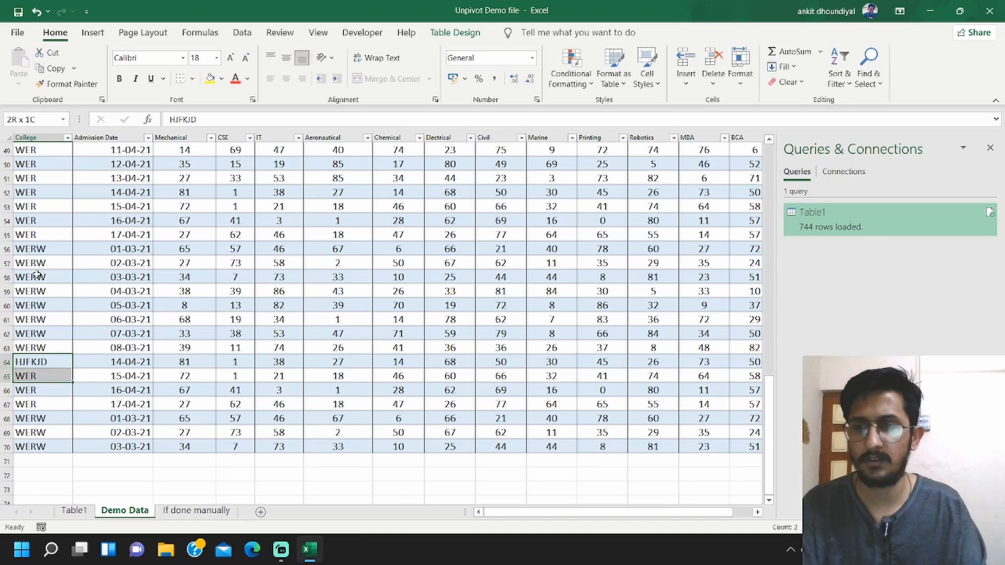
{"action": "key", "text": "shift+Down"}
{"action": "key", "text": "shift+Down"}
{"action": "key", "text": "shift+Down"}
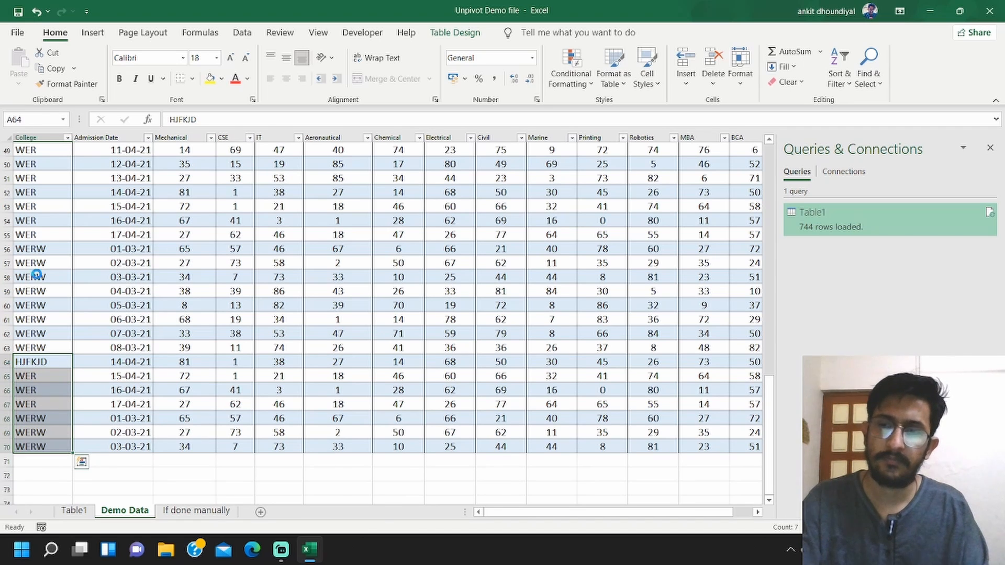
{"action": "key", "text": "ctrl+d"}
{"action": "key", "text": "Right"}
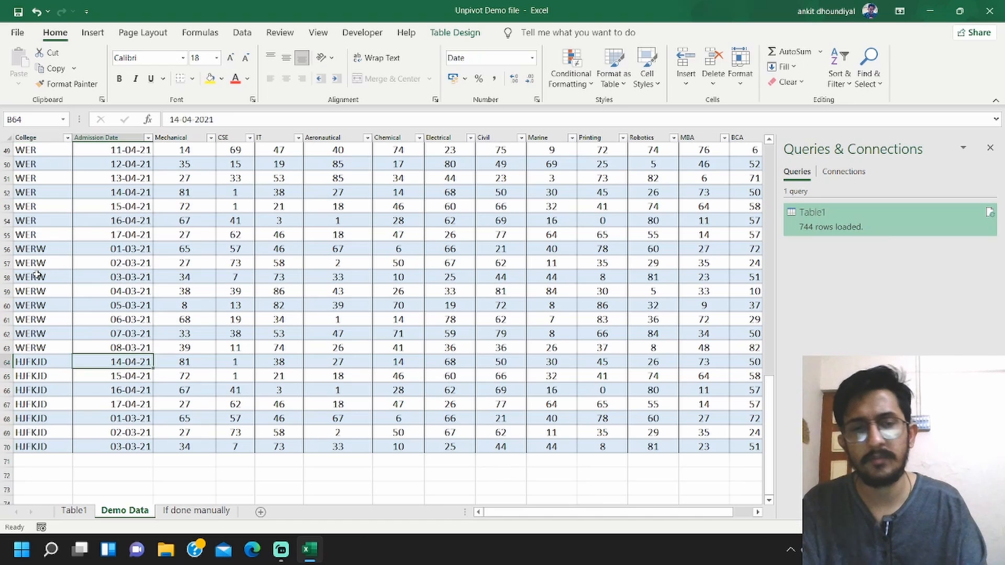
{"action": "key", "text": "Right"}
{"action": "key", "text": "Left"}
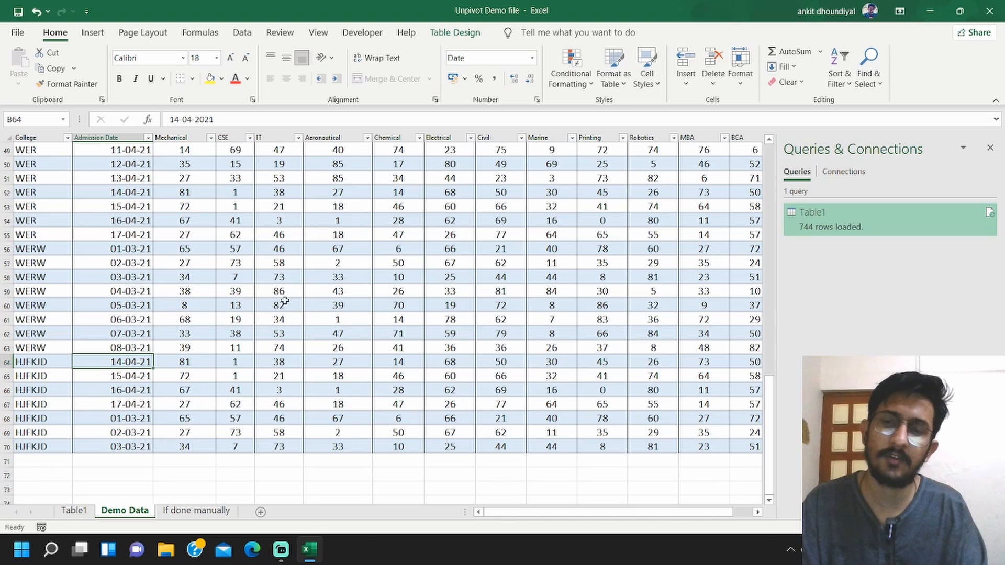
Refresh all queries in the workbook and open the Table1 sheet with the unpivoted output
{"action": "left_click", "coordinate": [242, 33]}
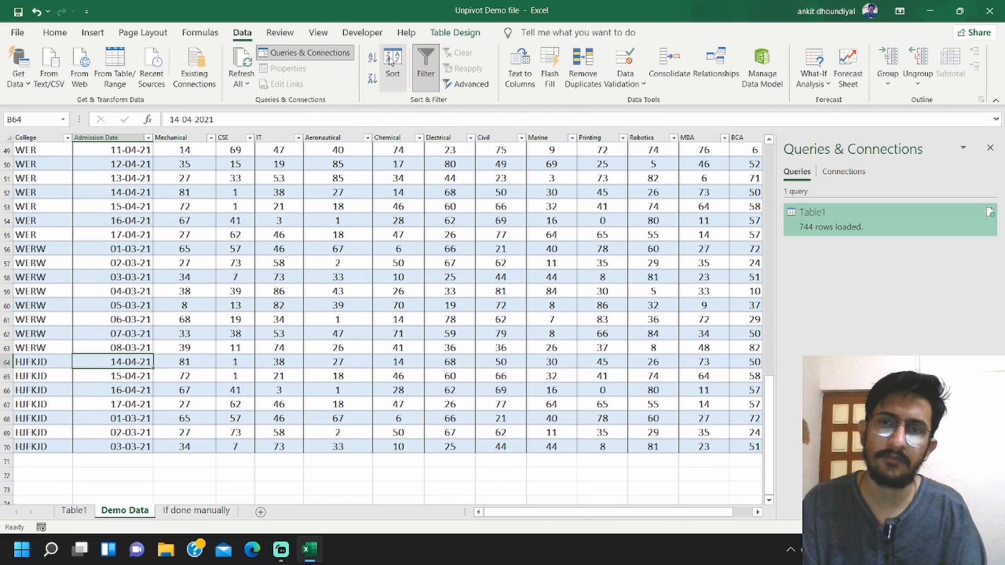
{"action": "left_click", "coordinate": [243, 59]}
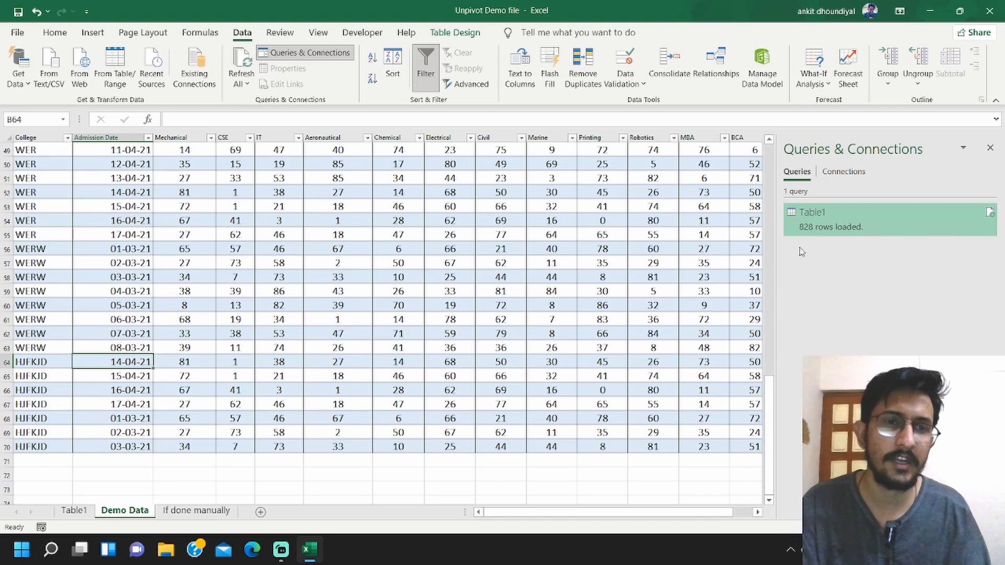
{"action": "left_click", "coordinate": [74, 511]}
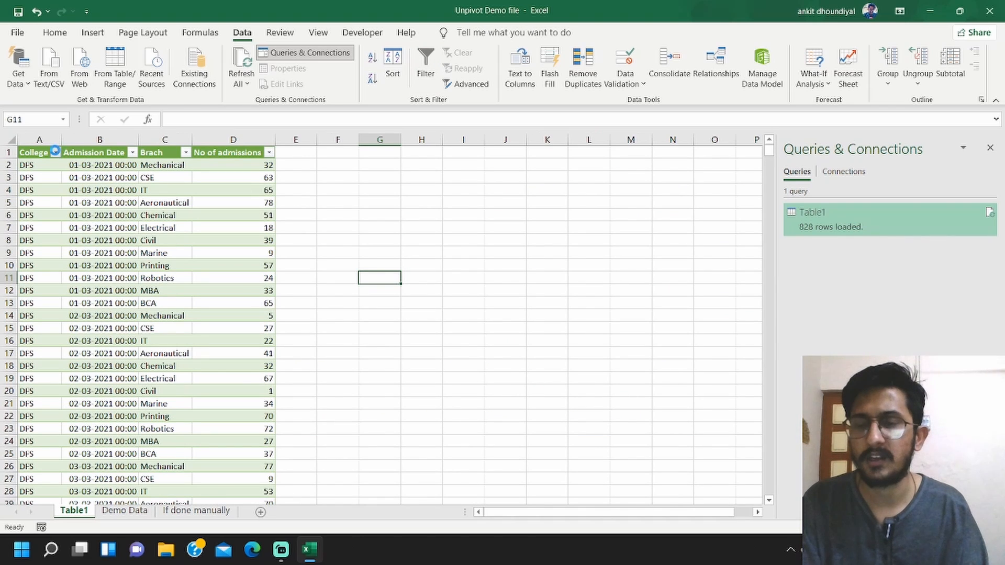
Filter the College column of the unpivoted table to show only HJFKJD
{"action": "left_click", "coordinate": [55, 152]}
{"action": "left_click", "coordinate": [44, 306]}
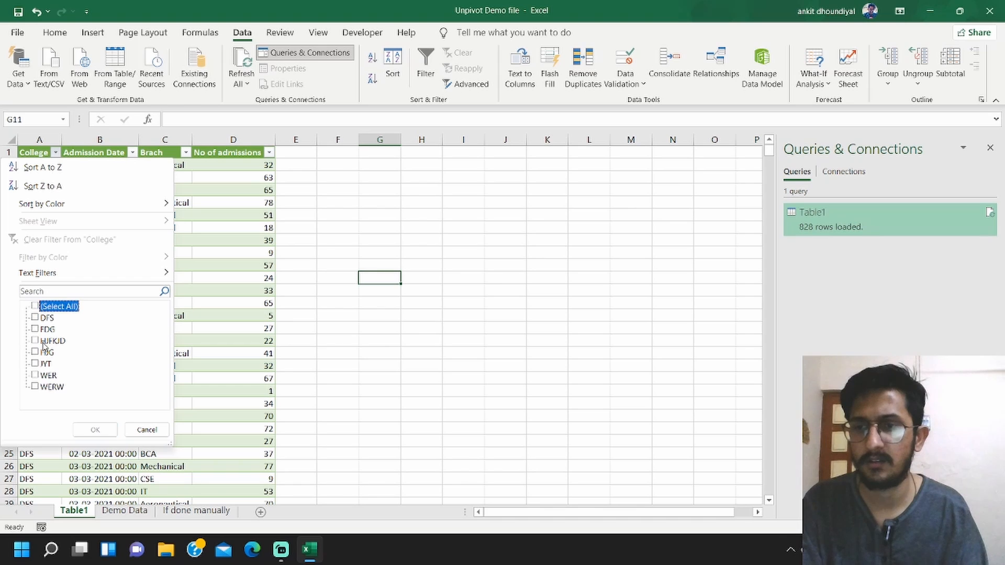
{"action": "left_click", "coordinate": [45, 343]}
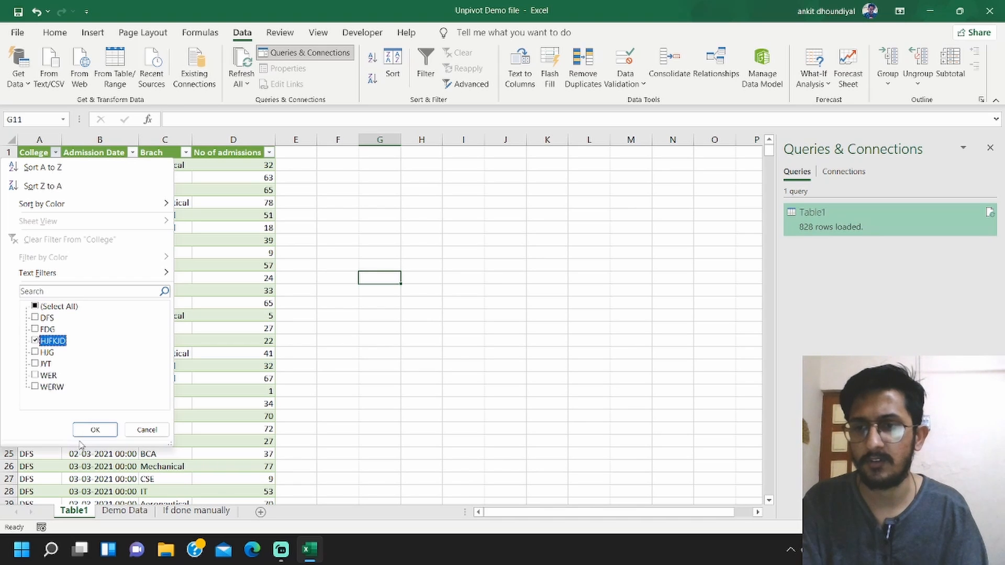
{"action": "left_click", "coordinate": [94, 429]}
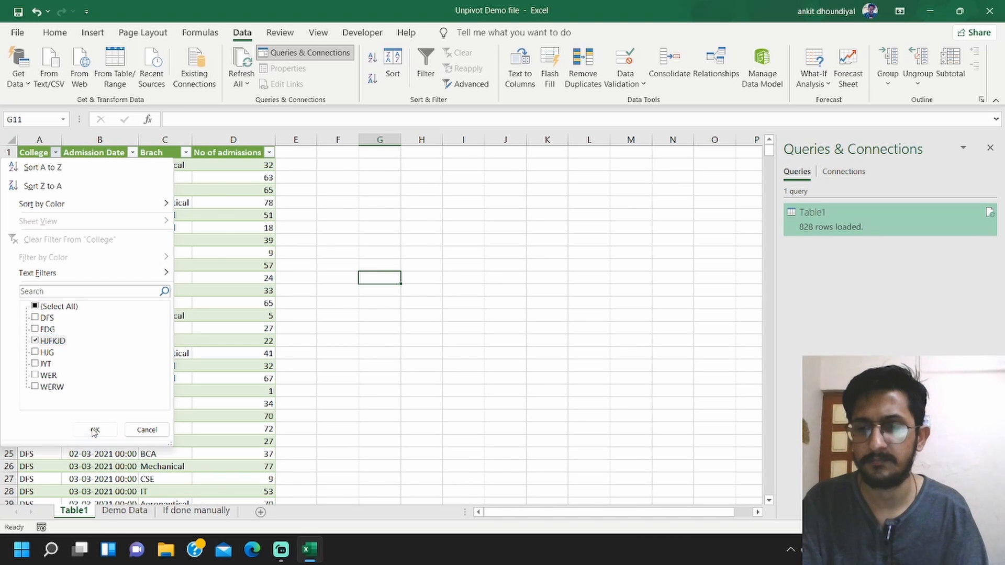
{"action": "left_click", "coordinate": [279, 302]}
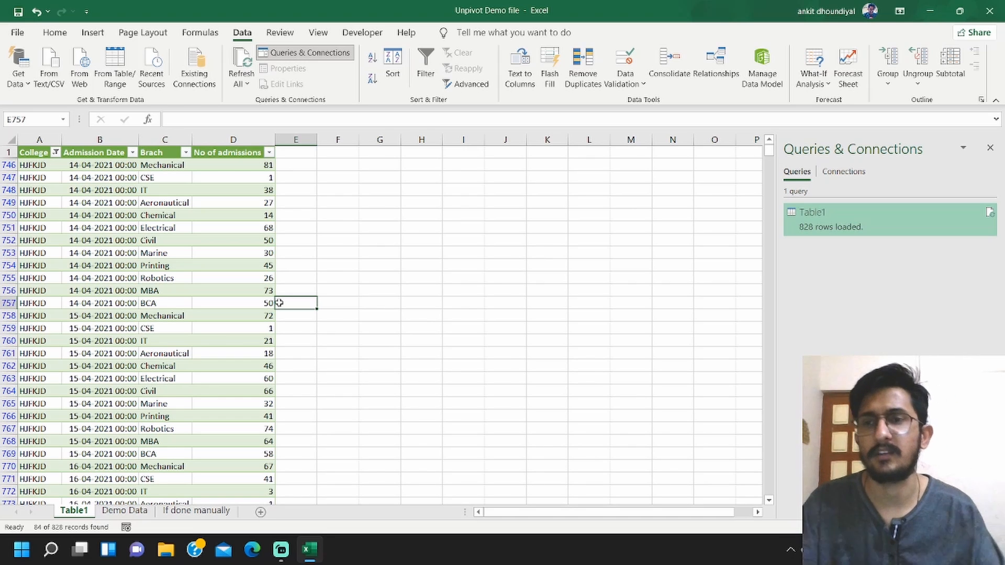
Minimize the workbook window to show the desktop
{"action": "left_click", "coordinate": [57, 33]}
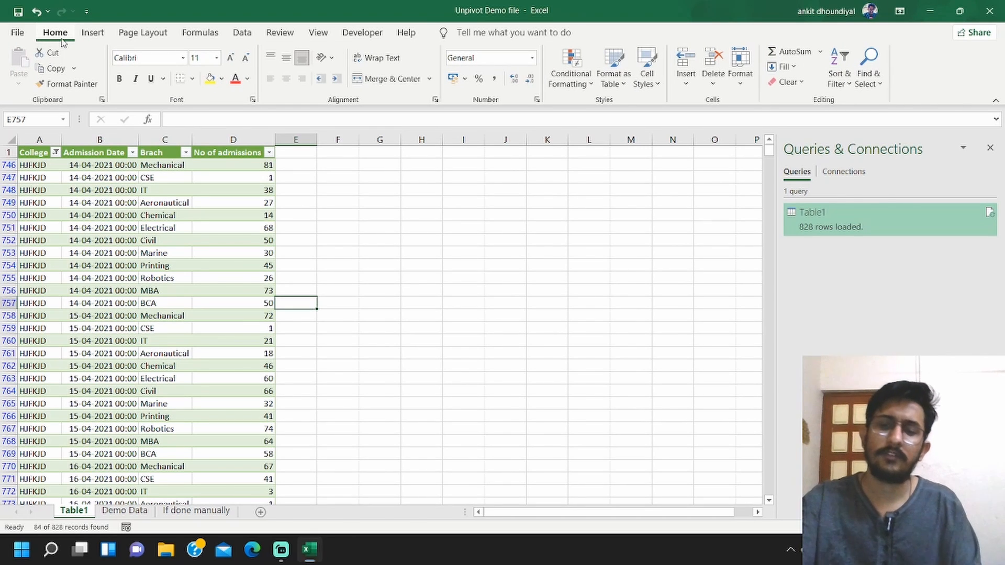
{"action": "key", "text": "super+d"}
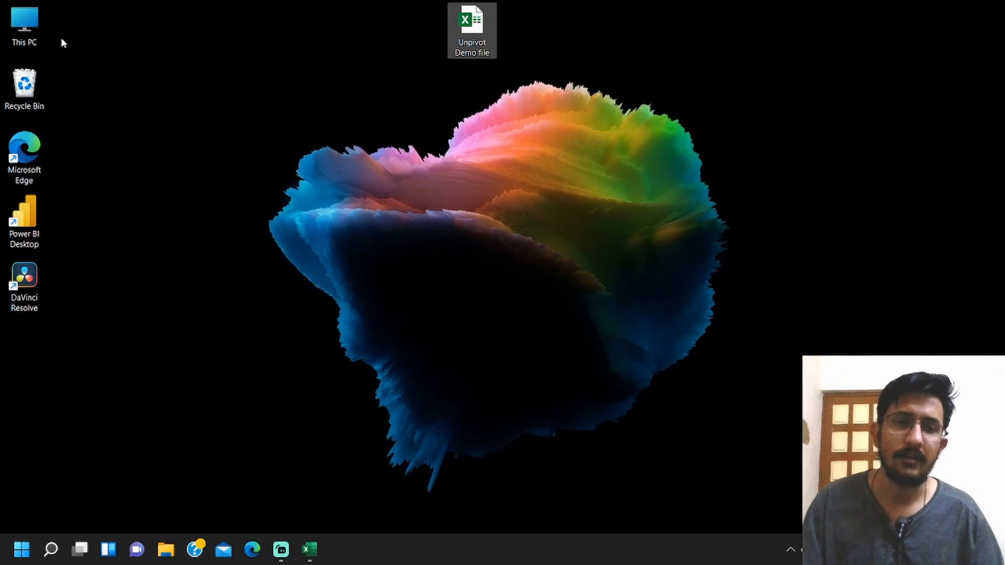